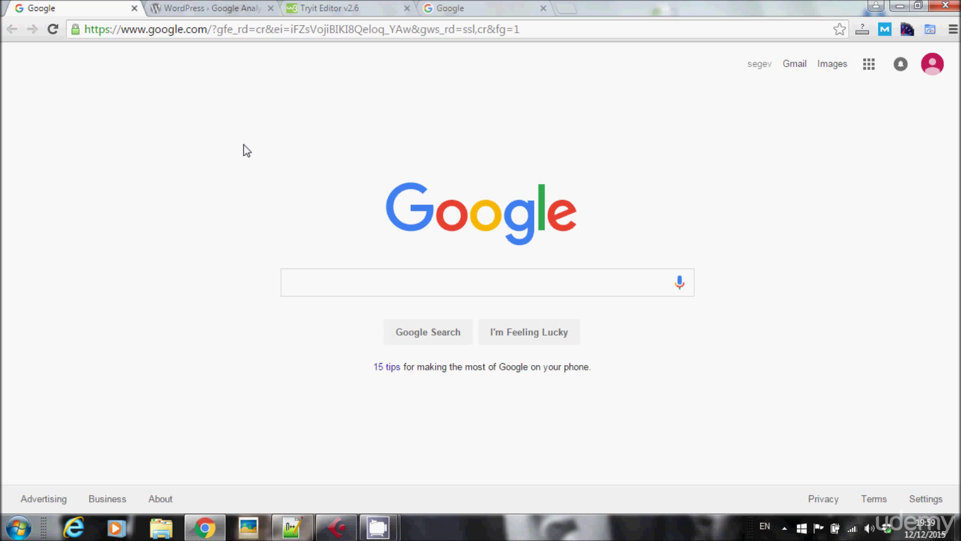
Step: Search Google for "google analytics"
left_click(430, 280)
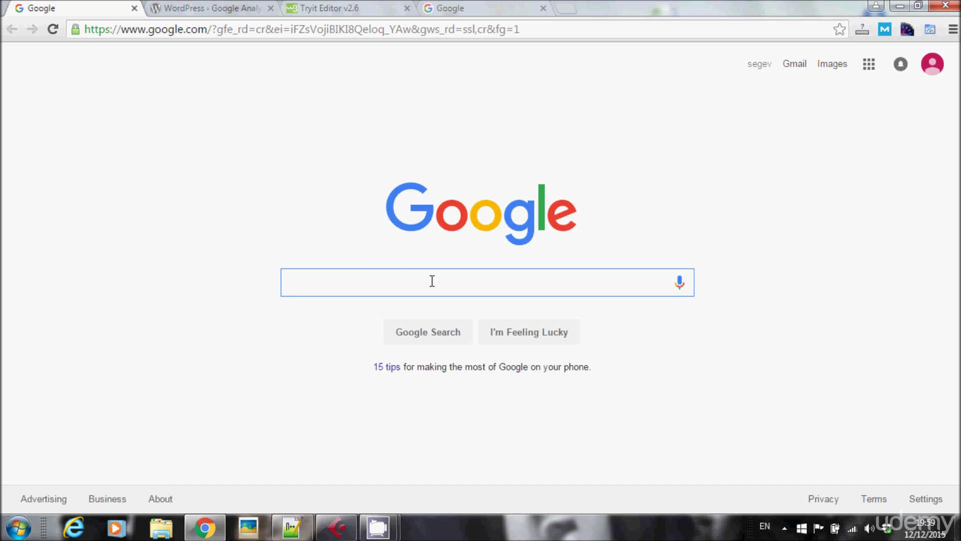
type("google analytic")
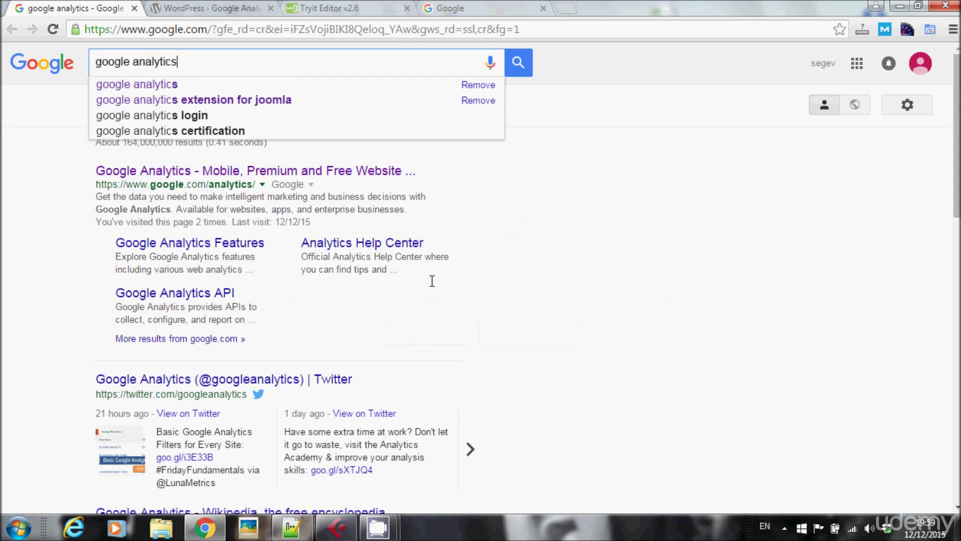
type("s")
key("Return")
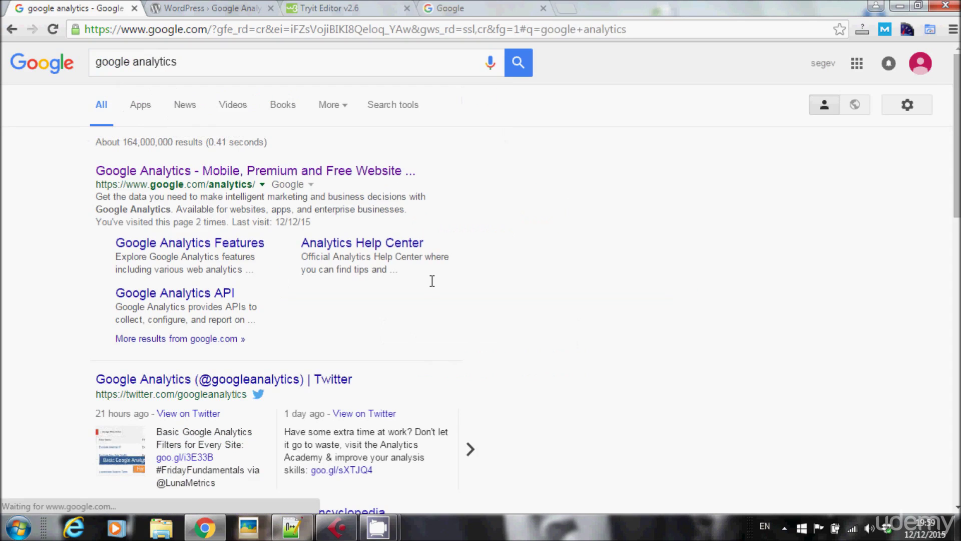
Step: Open the official Google Analytics website from the results and sign in to Google Analytics
left_click(232, 173)
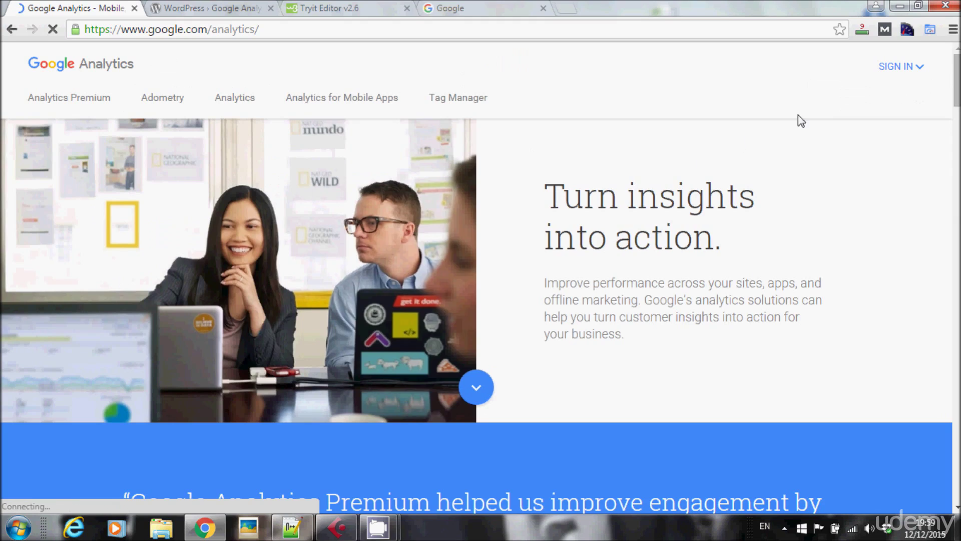
left_click(898, 72)
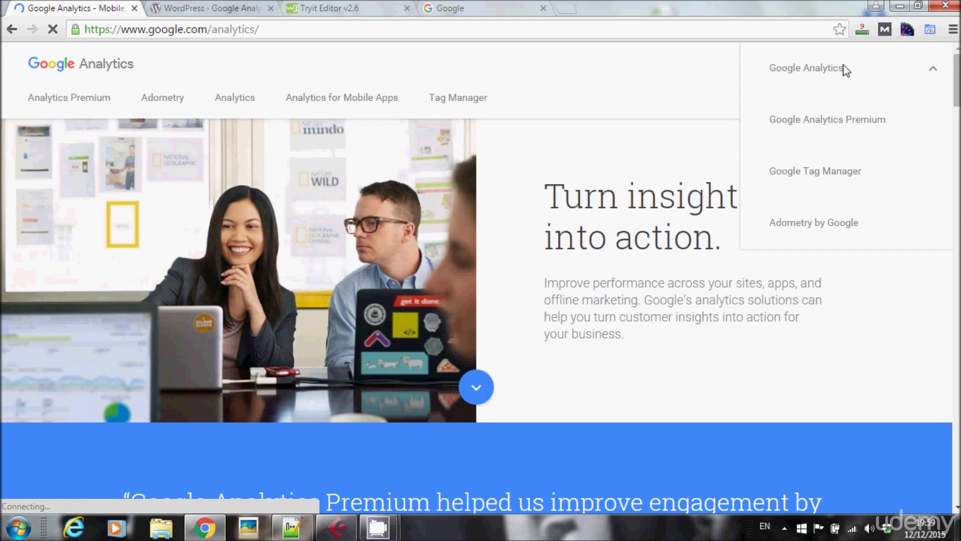
left_click(809, 70)
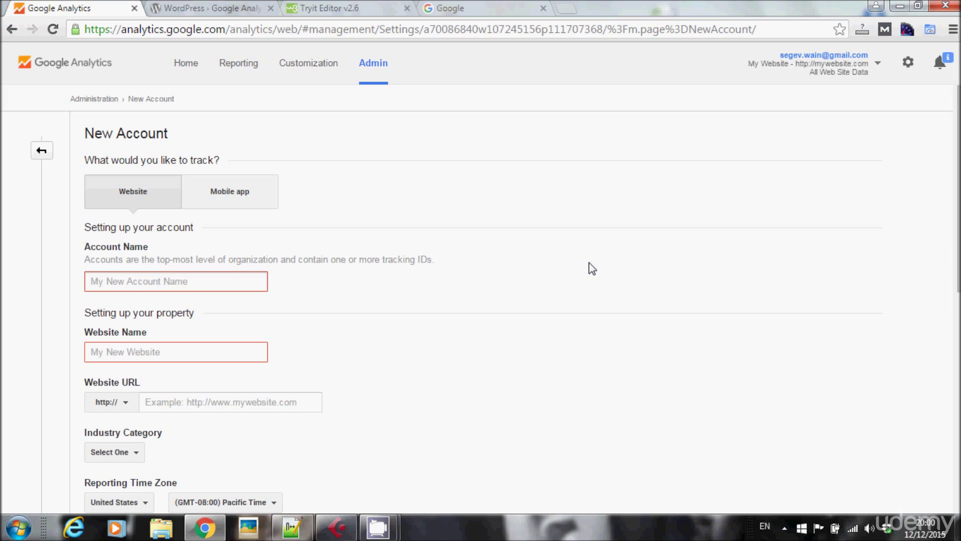
Step: Enter "Sports 75" as the new account's name and "Sports 75 website" as the website name
type("Spo")
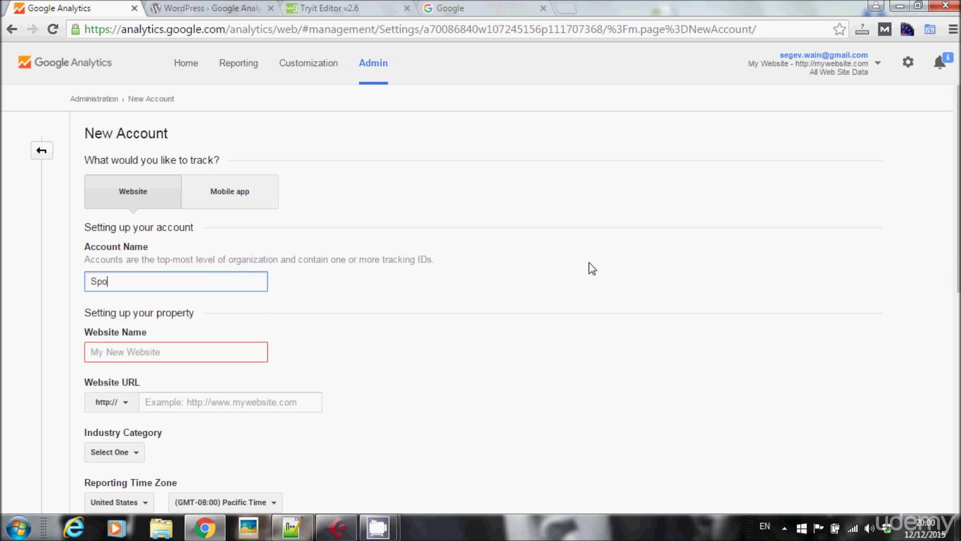
type("rts 75")
left_click(147, 352)
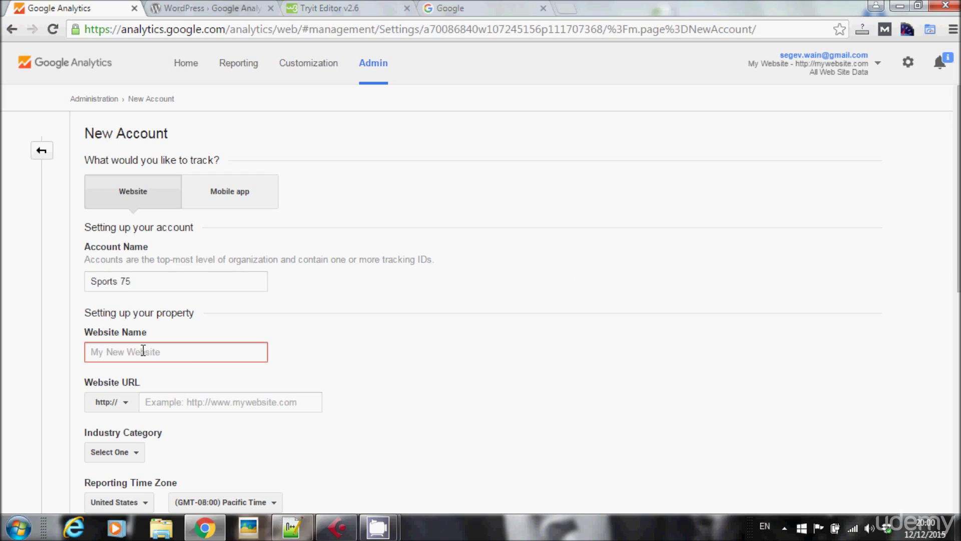
type("Sports 75 website")
Step: Set the new property's website URL to sports75.com
scroll(153, 345, "down", 2)
left_click(206, 332)
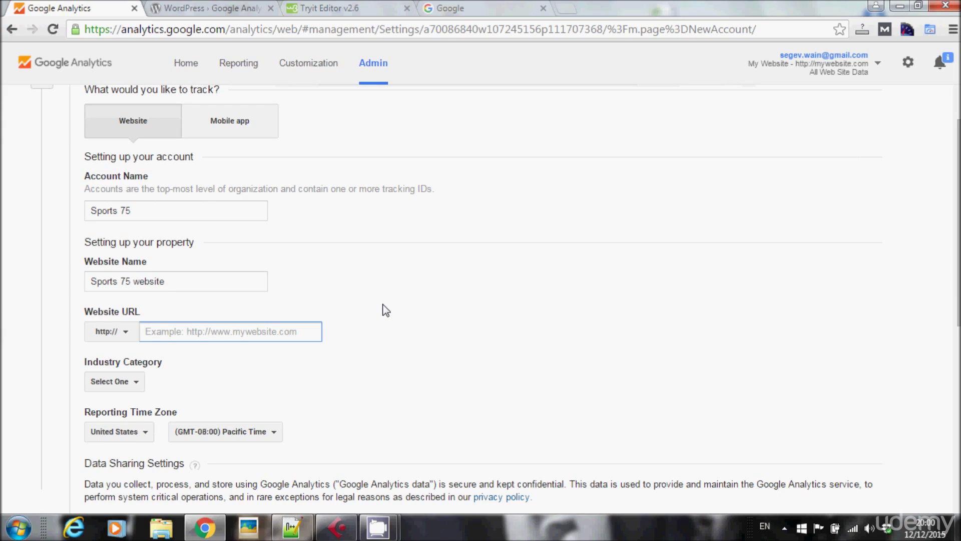
type("sports75 ")
type("com")
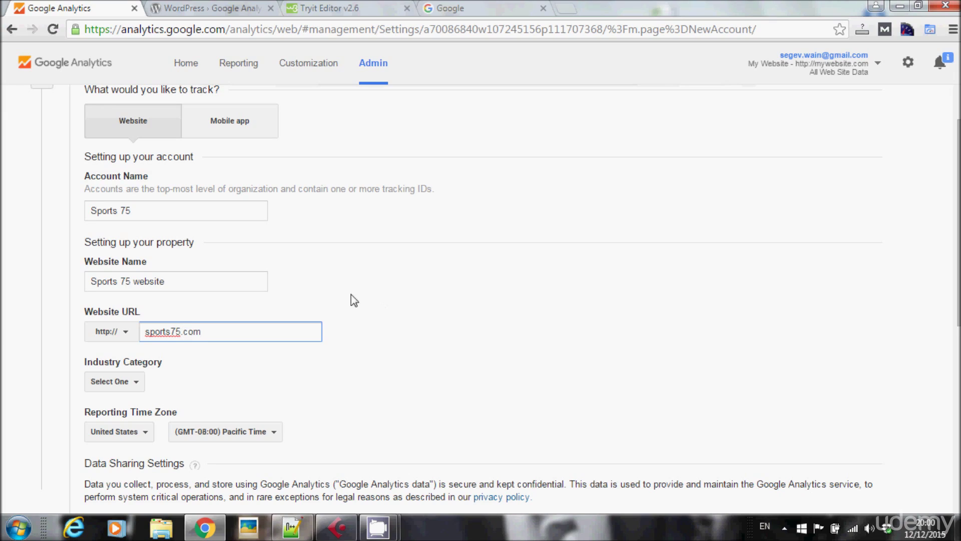
Step: Set the property's industry category to Sports
left_click(122, 383)
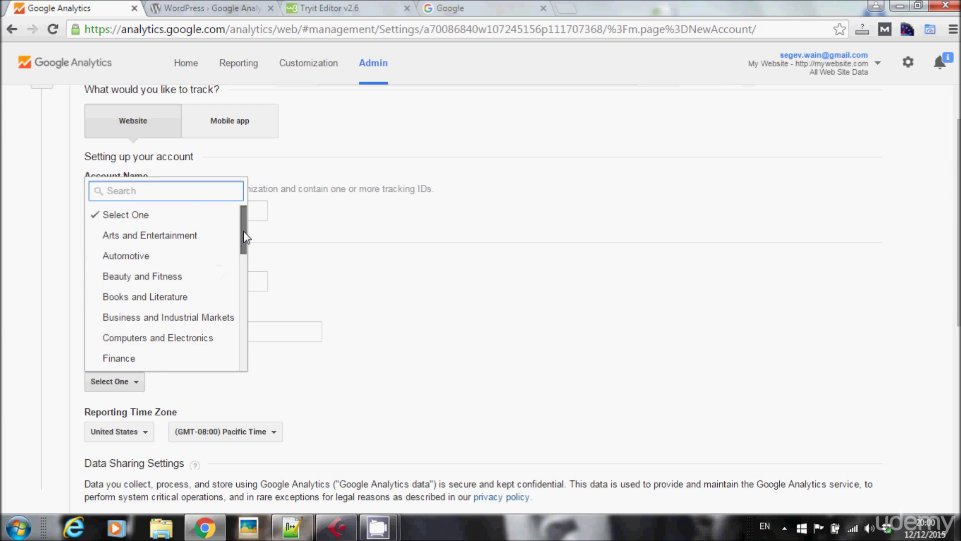
scroll(244, 256, "down", 3)
left_click_drag(243, 252, 237, 349)
left_click(127, 334)
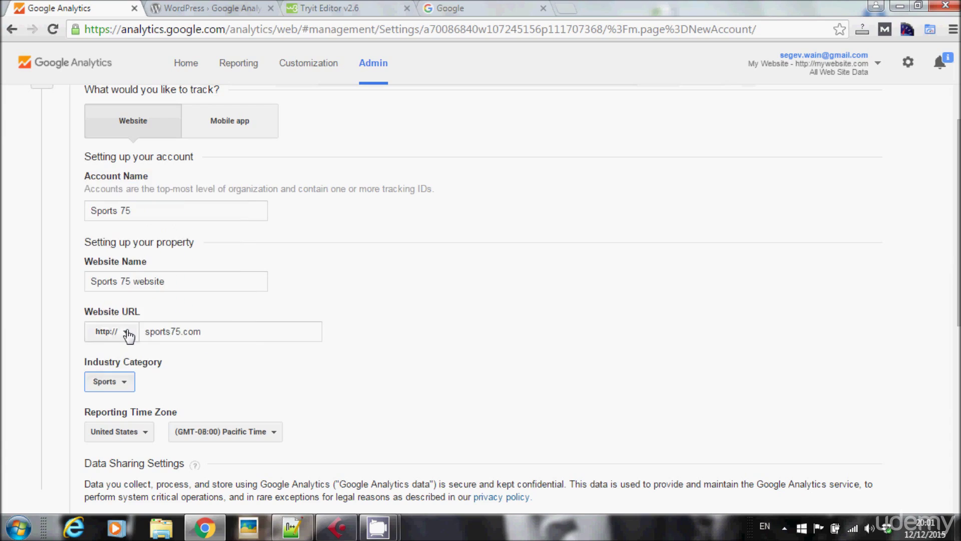
left_click(365, 330)
Step: Request the tracking ID for the new account and accept the Google Analytics terms of service
scroll(362, 328, "down", 3)
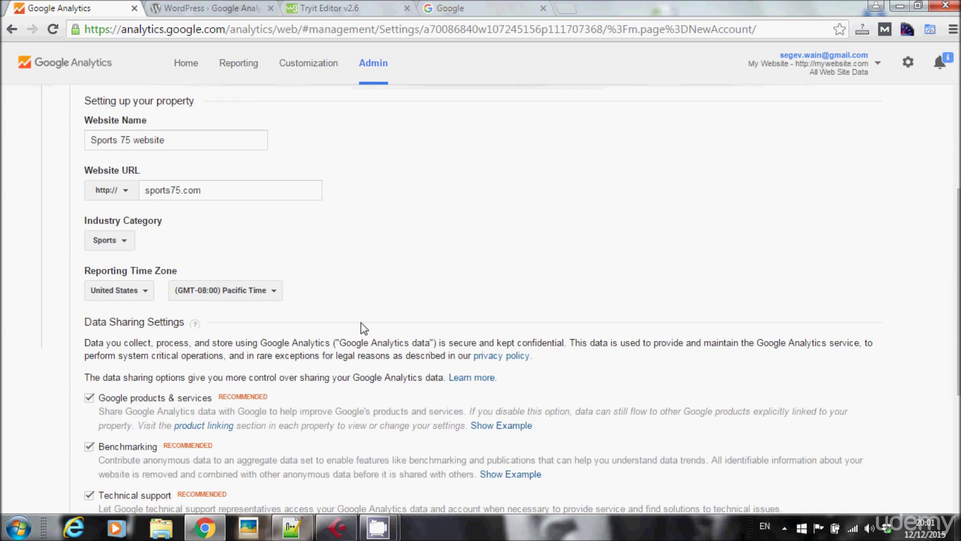
scroll(162, 319, "down", 5)
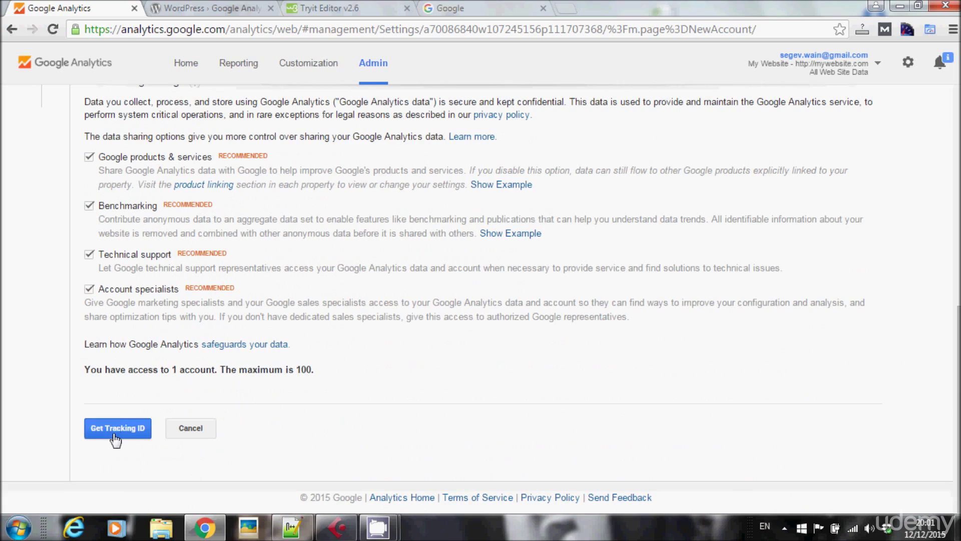
left_click(119, 433)
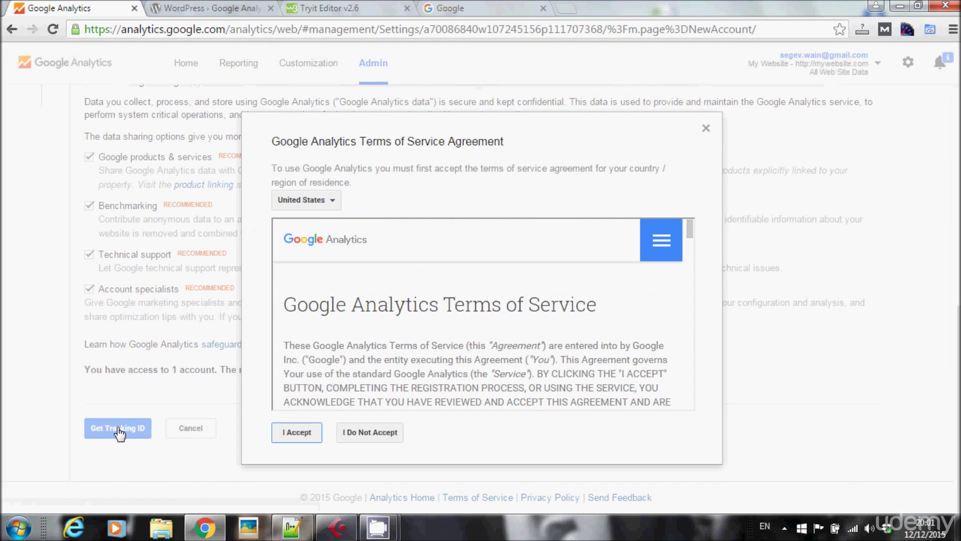
left_click(302, 434)
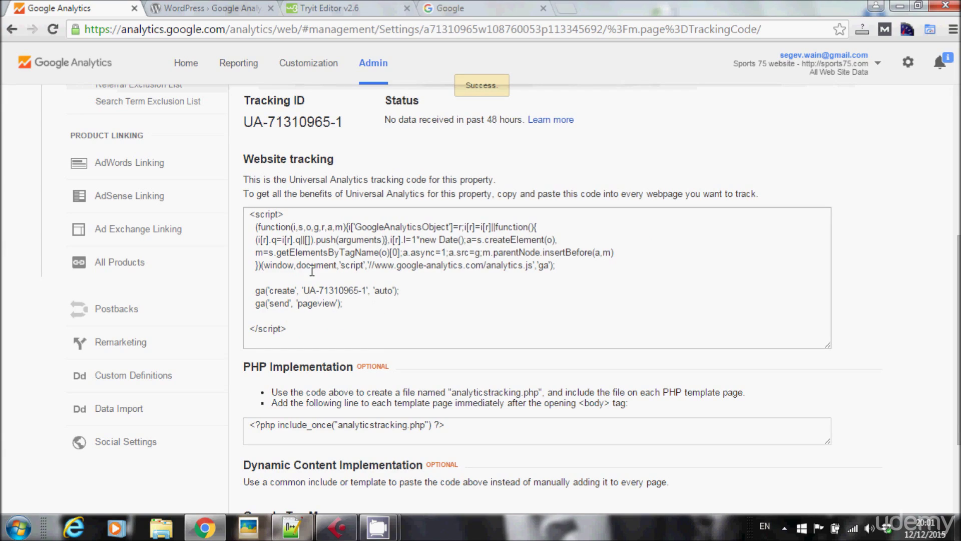
Step: Examine the website tracking code and the Google Analytics by Yoast plugin page on WordPress.org
left_click(322, 292)
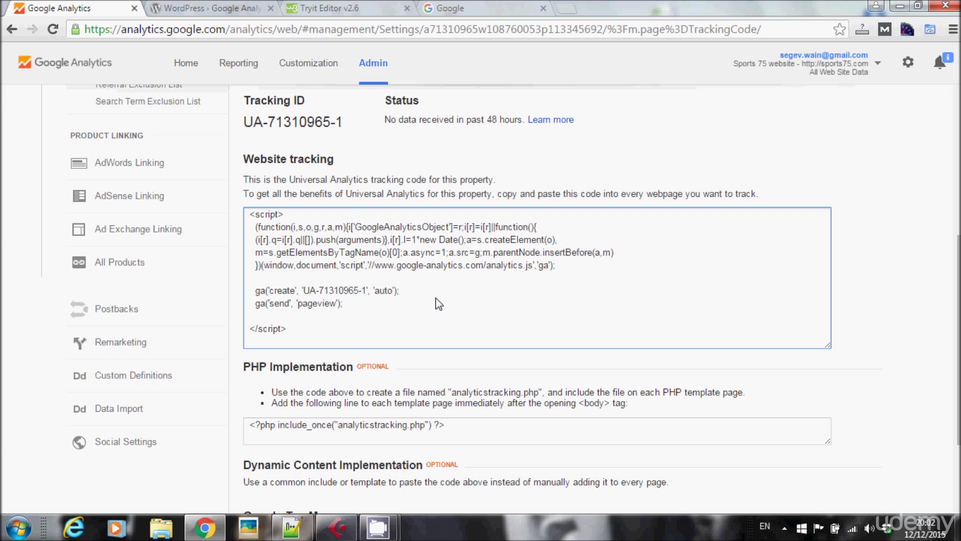
left_click(221, 13)
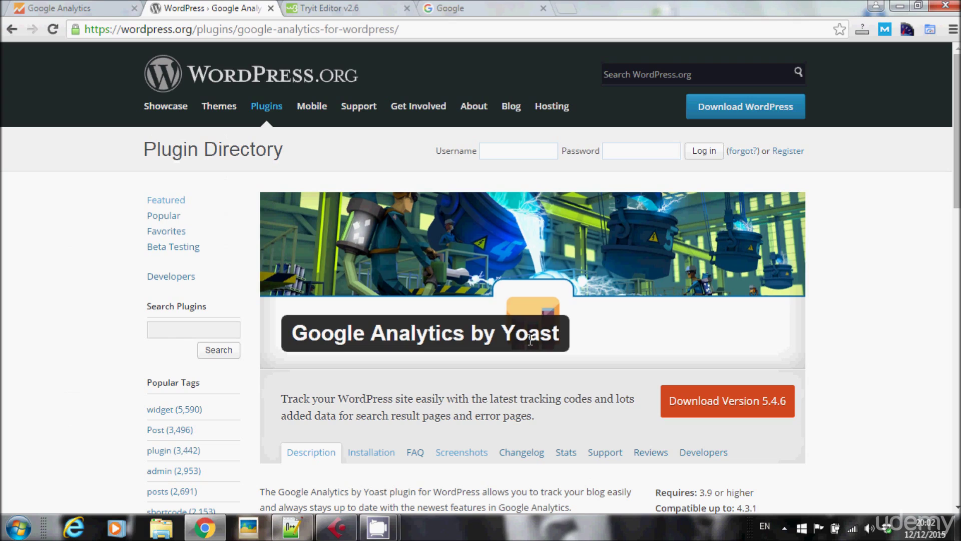
left_click(82, 11)
left_click(380, 299)
left_click(380, 299)
left_click(364, 325)
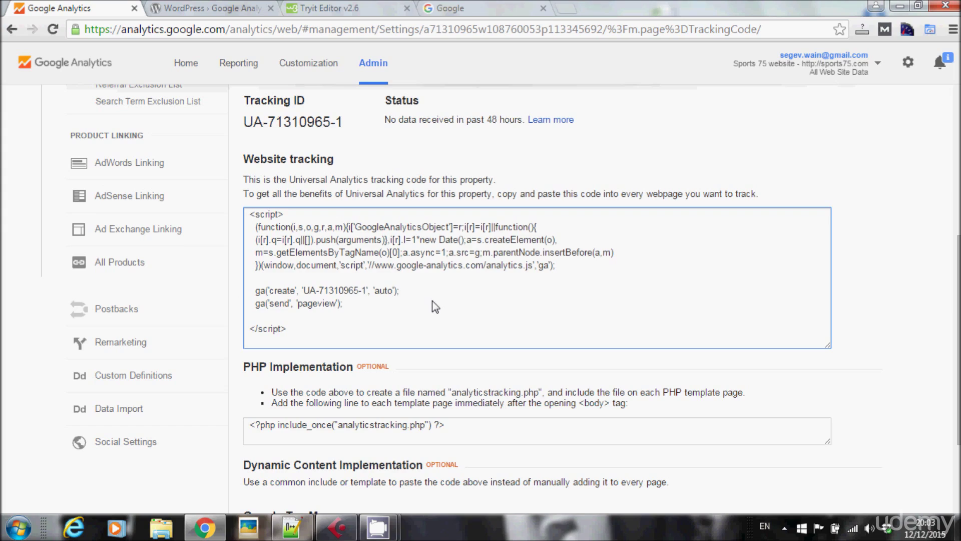
Step: Examine the opening and closing head tags of the sample HTML page in the Tryit Editor
left_click(330, 8)
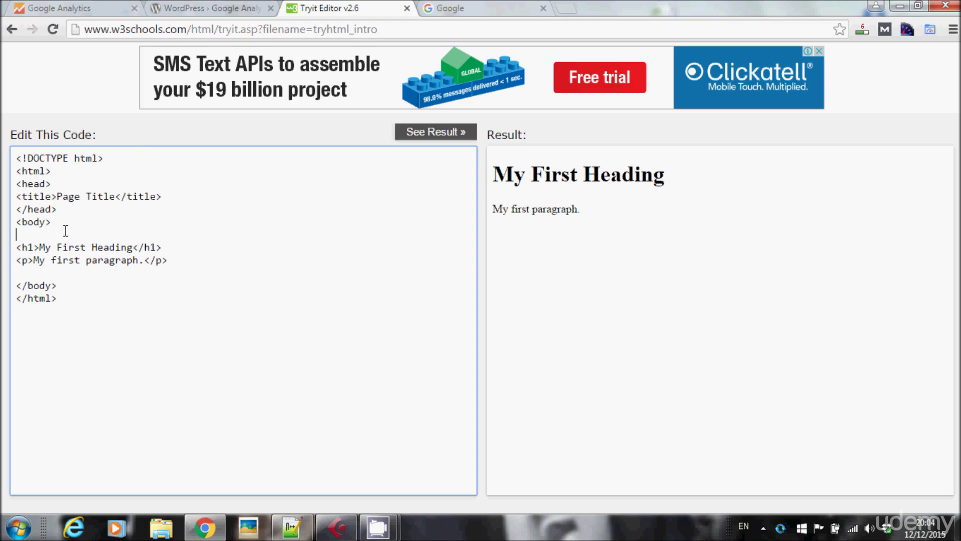
left_click_drag(18, 185, 51, 184)
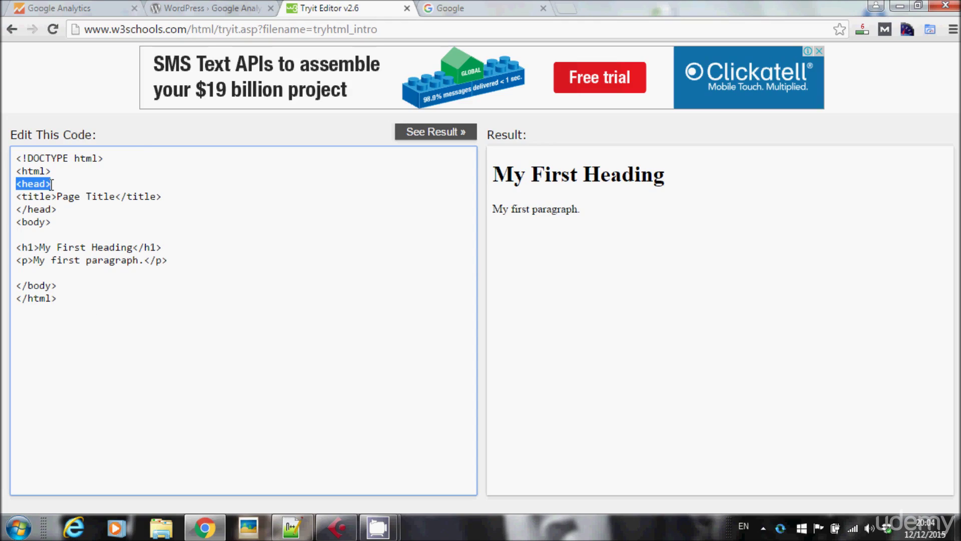
left_click(51, 184)
left_click_drag(17, 211, 58, 210)
left_click(58, 211)
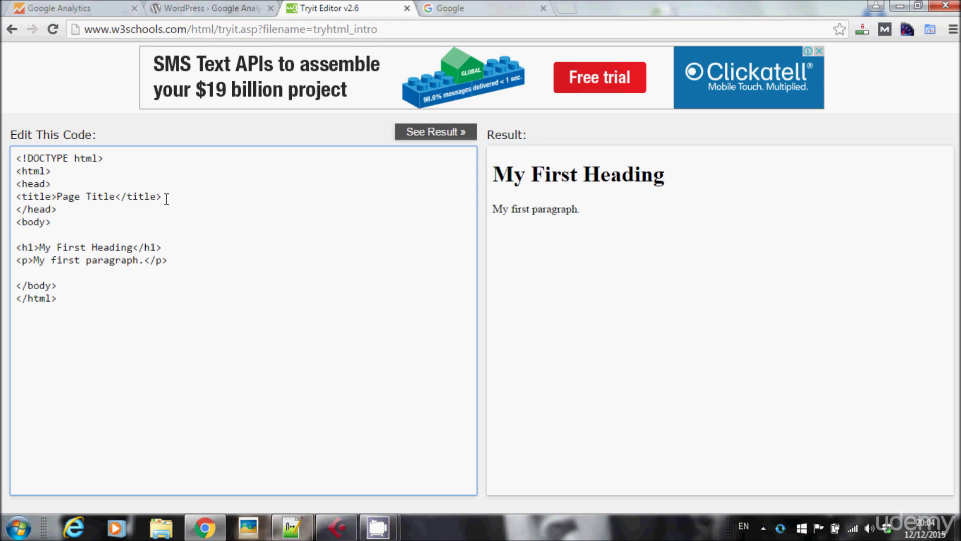
Step: Copy the entire website tracking script from the Google Analytics tracking code page
left_click(86, 9)
left_click(343, 329)
key("ctrl+a")
key("ctrl+c")
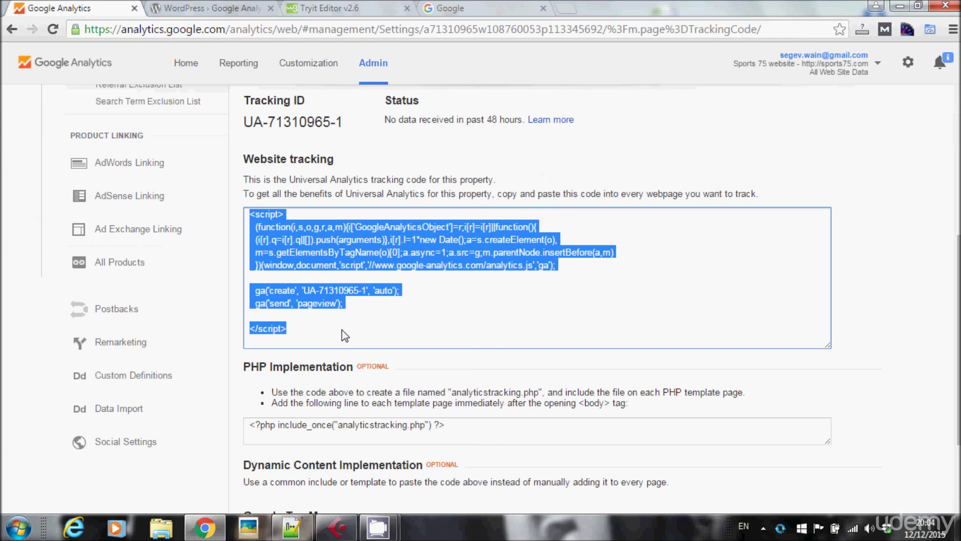
left_click(339, 331)
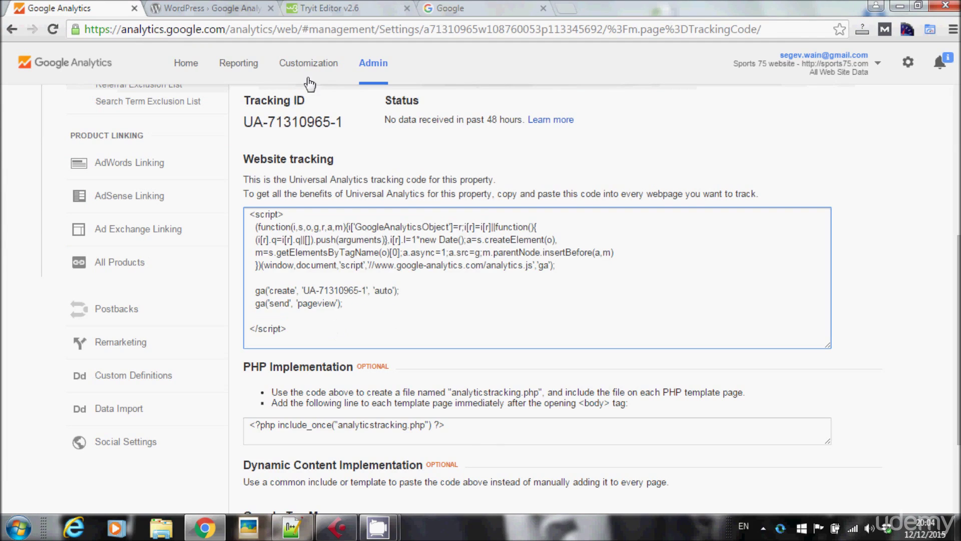
Step: Paste the tracking script into the sample page's head section in the Tryit Editor, on a new line after the title
left_click(328, 12)
left_click(167, 196)
key("Return")
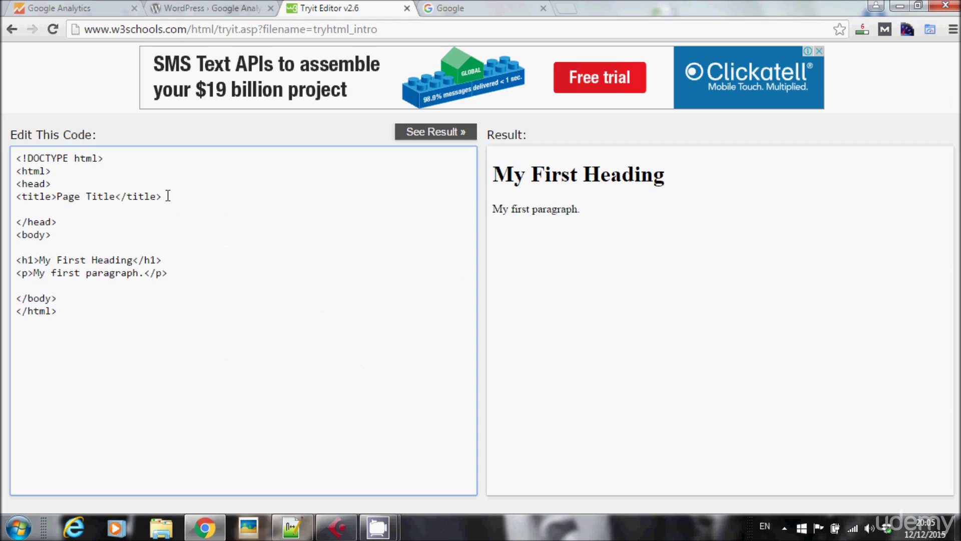
key("ctrl+v")
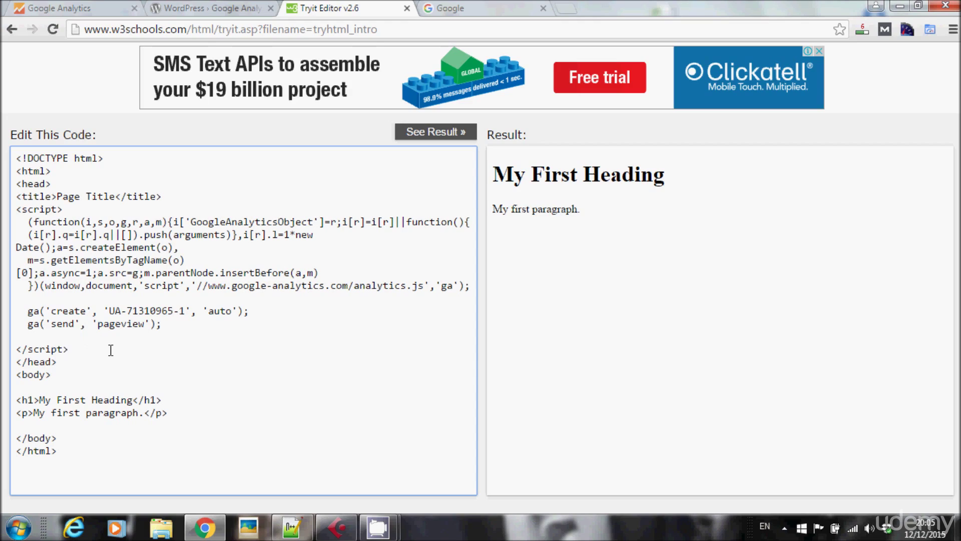
Step: View the browser's options for clearing browsing data, then close them without clearing anything
left_click(953, 30)
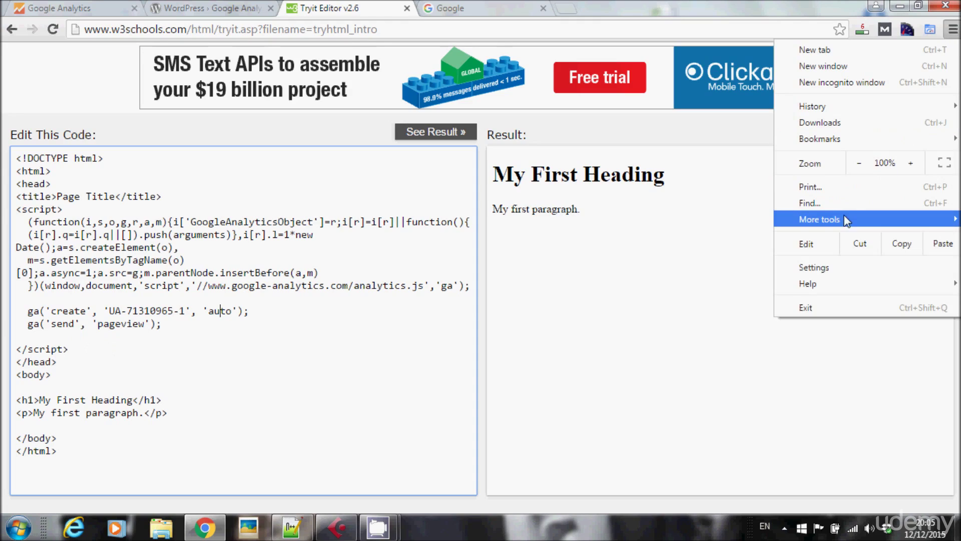
mouse_move(829, 220)
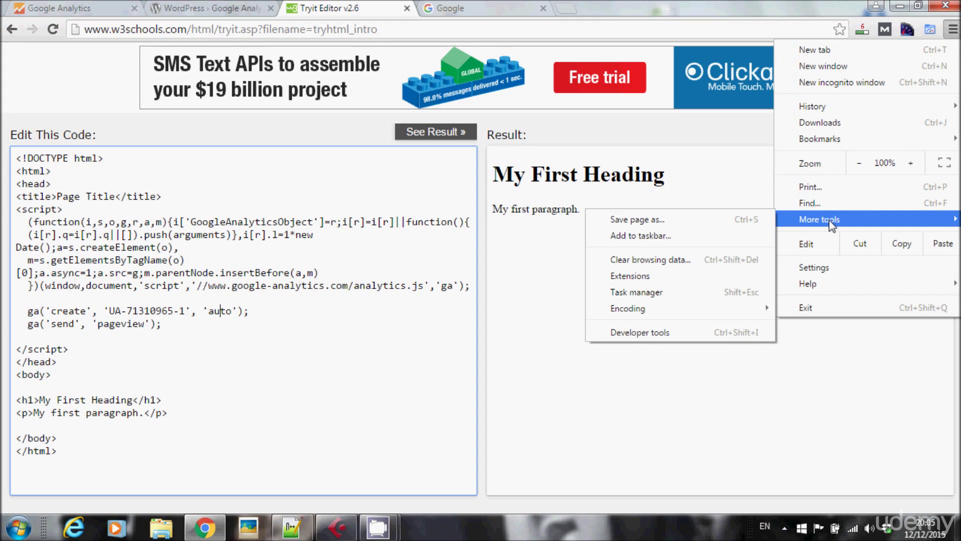
left_click(676, 262)
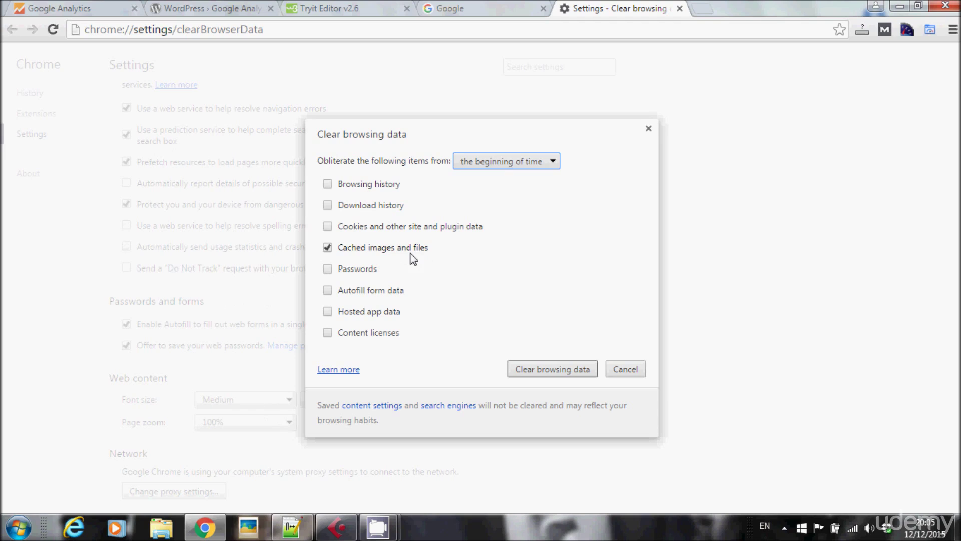
left_click(679, 8)
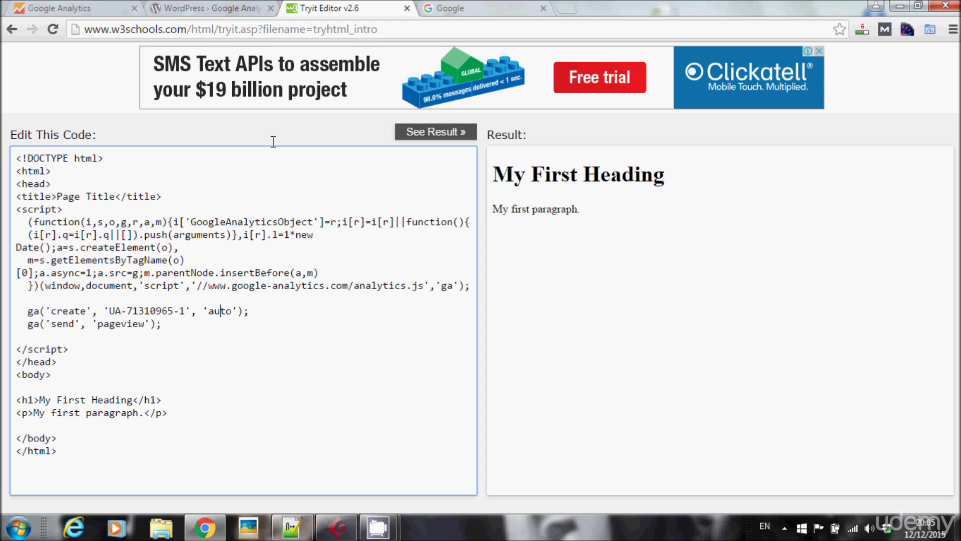
Step: Open the page source of the Google Analytics by Yoast plugin page on WordPress.org
left_click(213, 9)
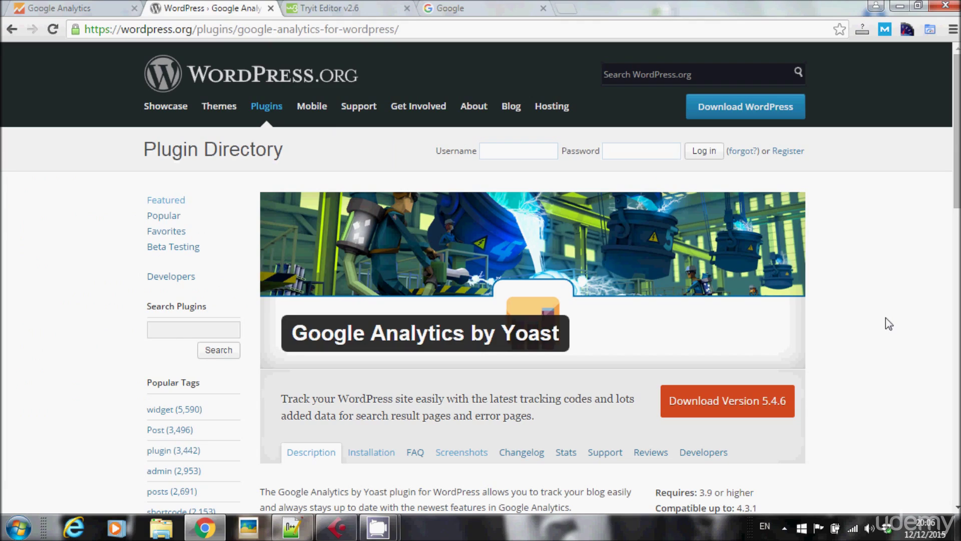
right_click(883, 300)
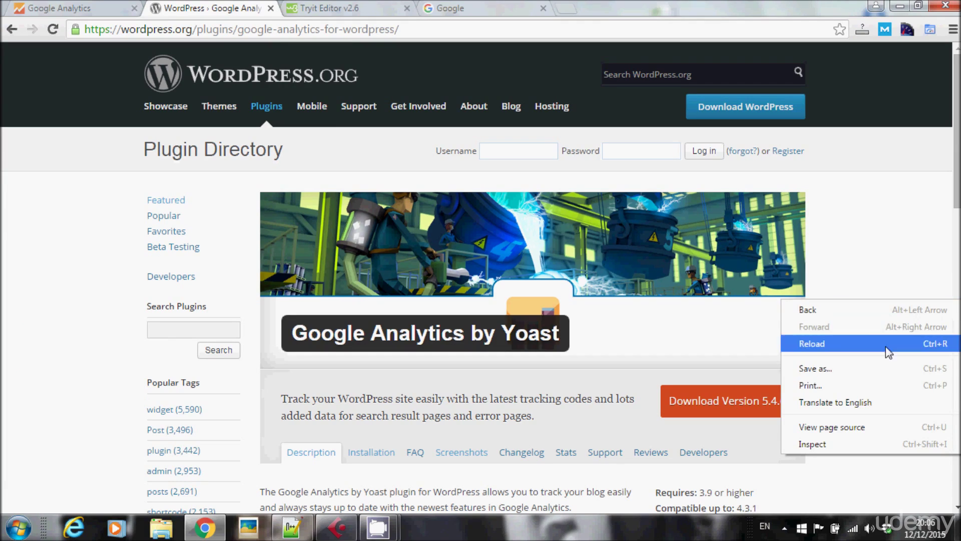
left_click(867, 431)
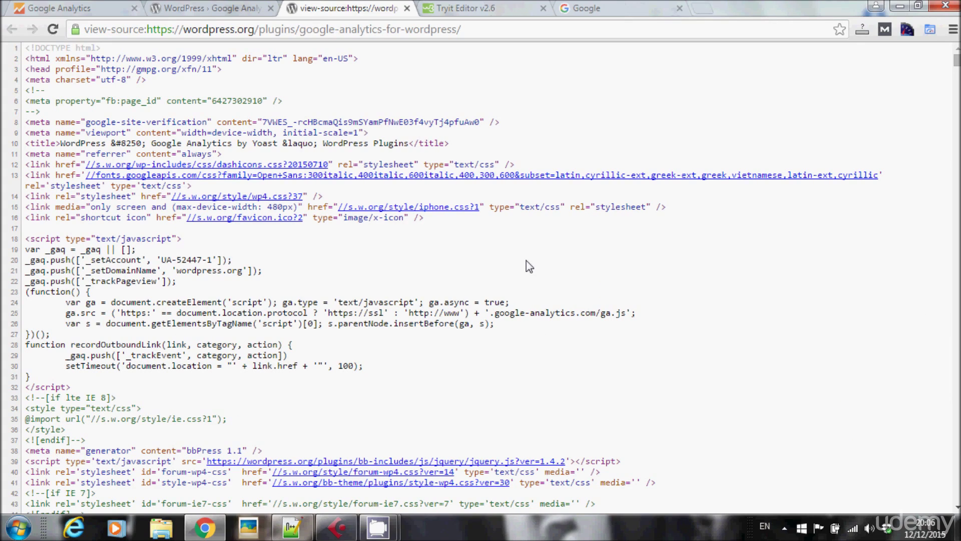
Step: Search the page source for "</head" and highlight the closing head tag just above the body tag
key("ctrl+f")
type("<")
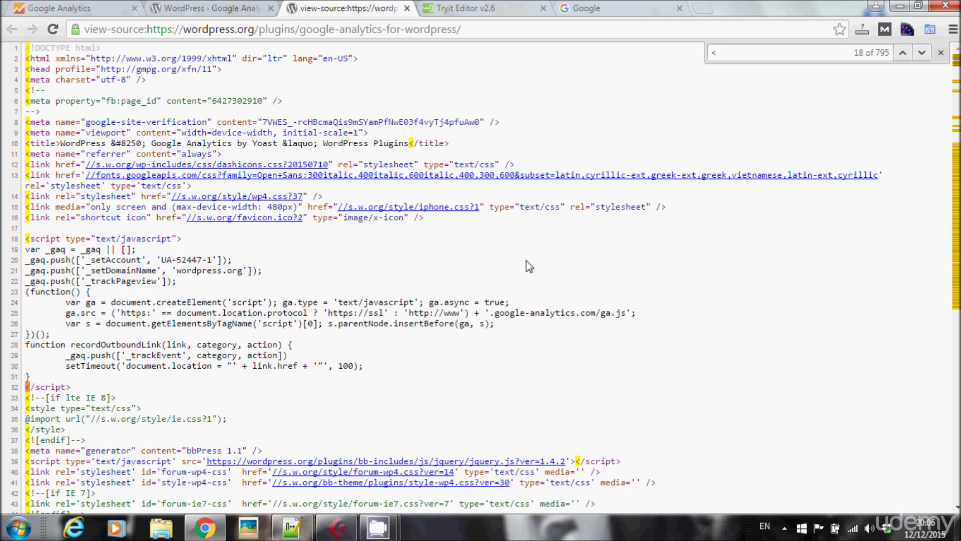
type("/hea")
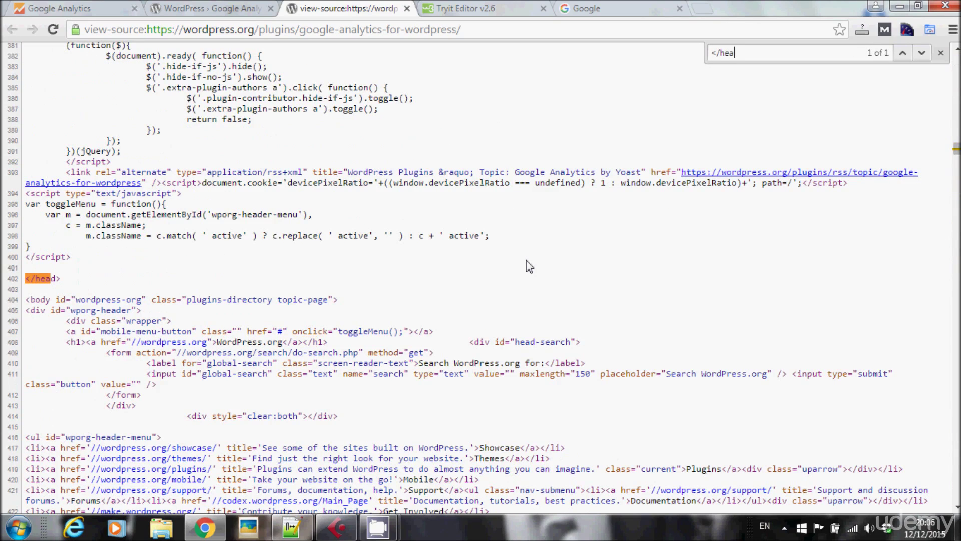
type("d")
left_click(941, 53)
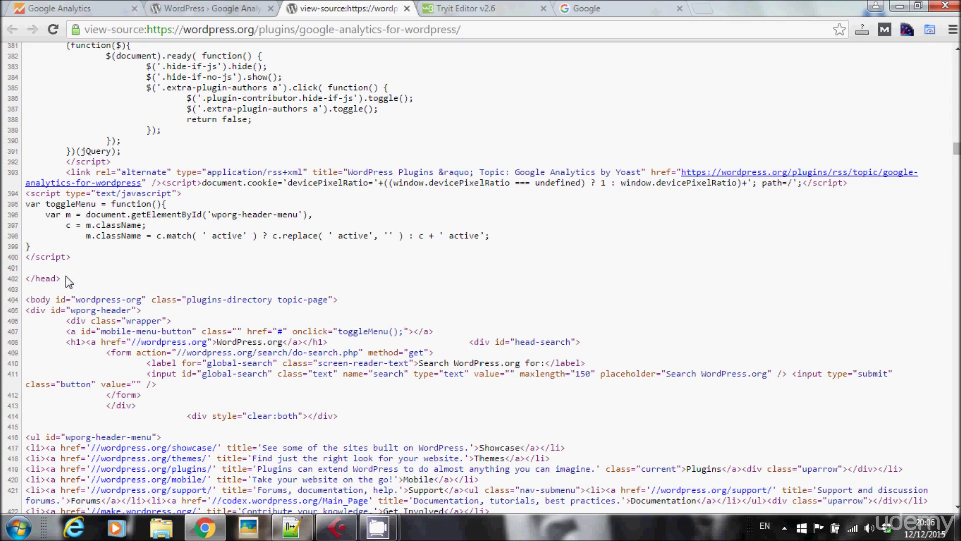
left_click_drag(61, 278, 25, 278)
left_click(62, 278)
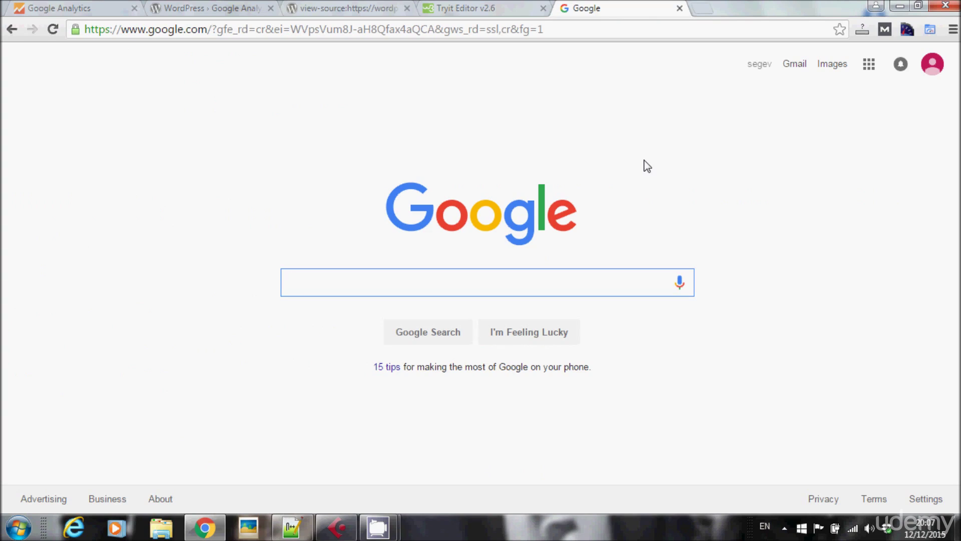
Step: Search Google for "google analytics"
type("go")
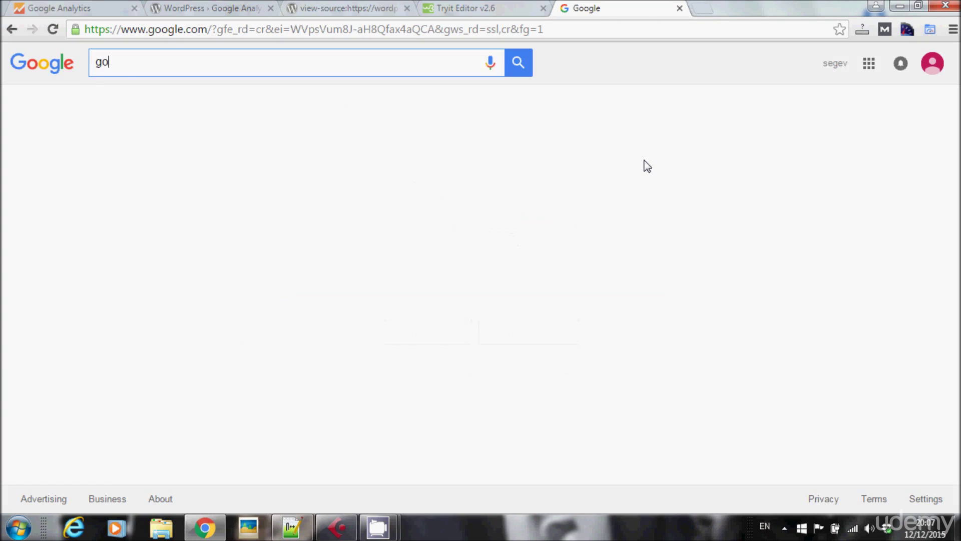
type("ogle analytics")
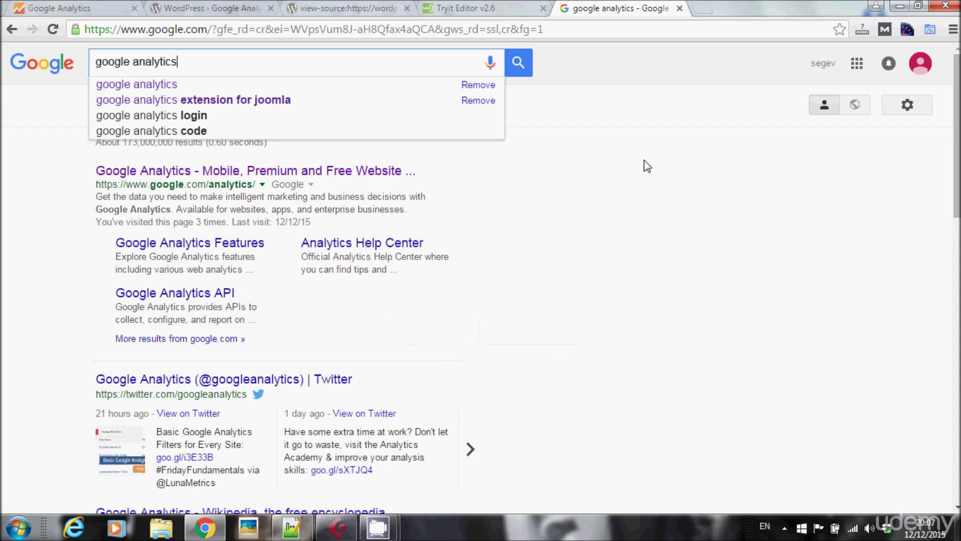
key("Return")
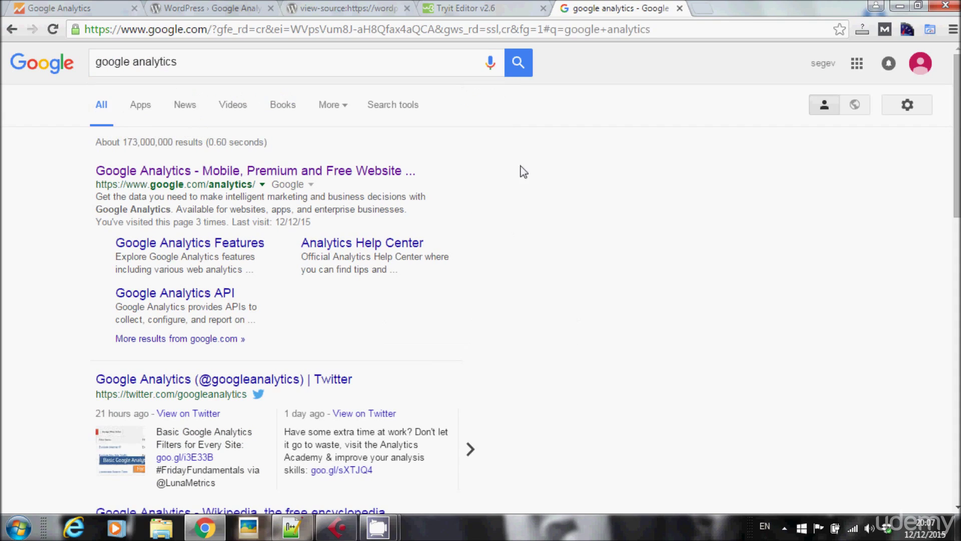
Step: Open the official Google Analytics website from the search results and sign in to the Google Analytics product
left_click(285, 172)
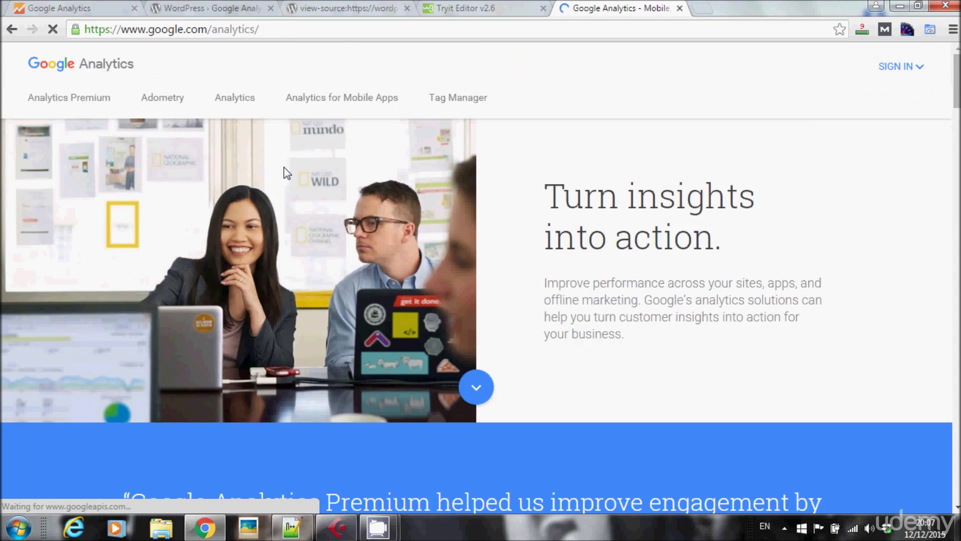
left_click(904, 70)
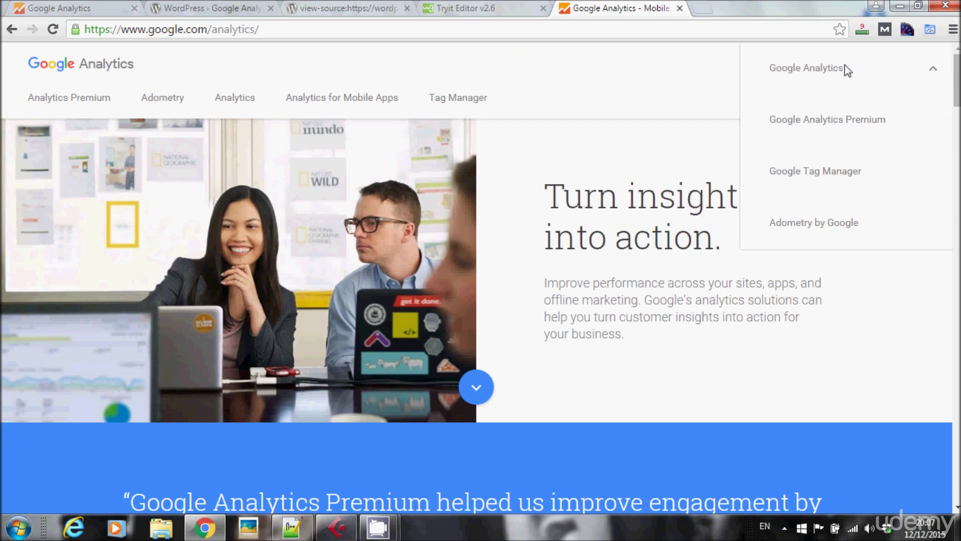
left_click(816, 69)
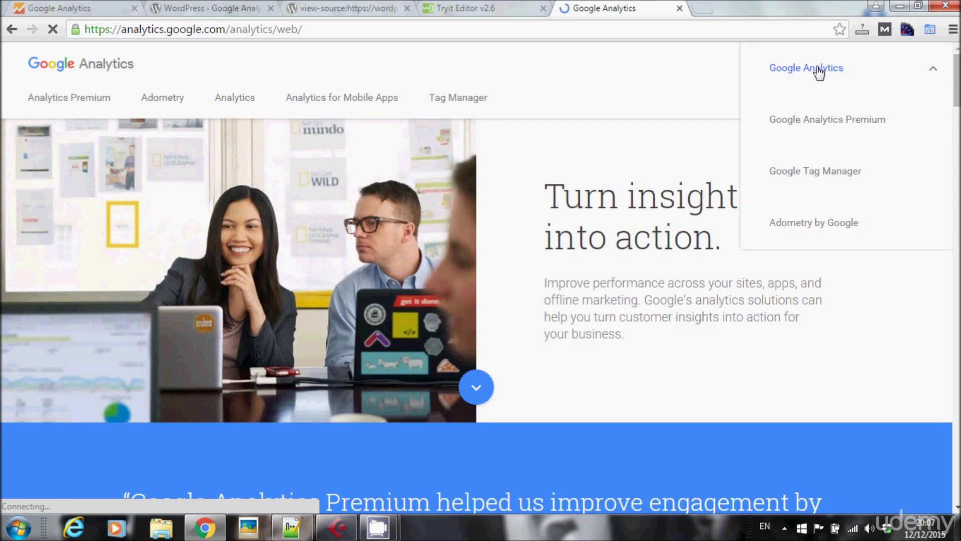